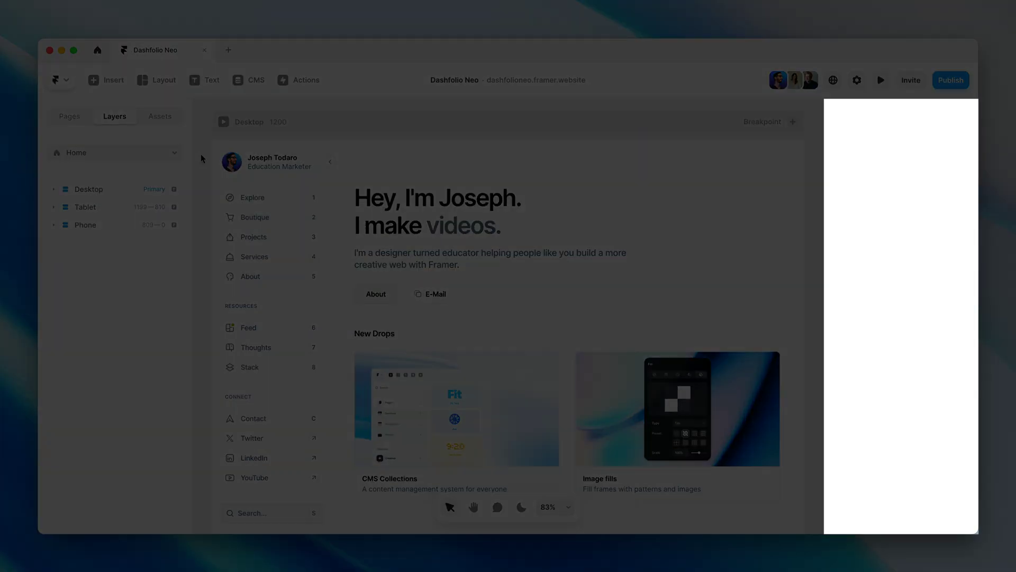
- Select the Nav/Sidebar frame on the canvas to expand the Desktop layer tree, then deselect it
left_click(228, 159)
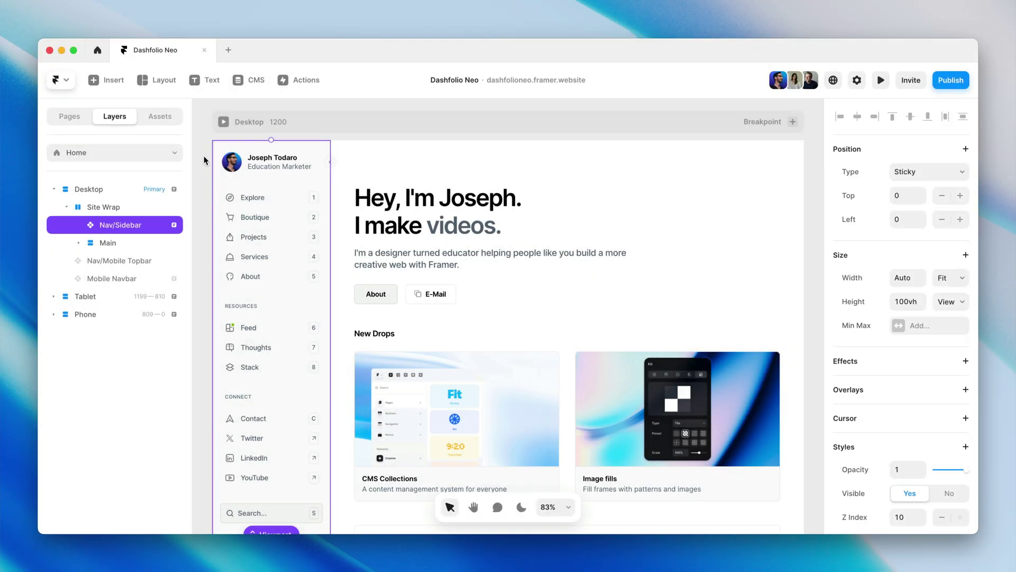
left_click(205, 160)
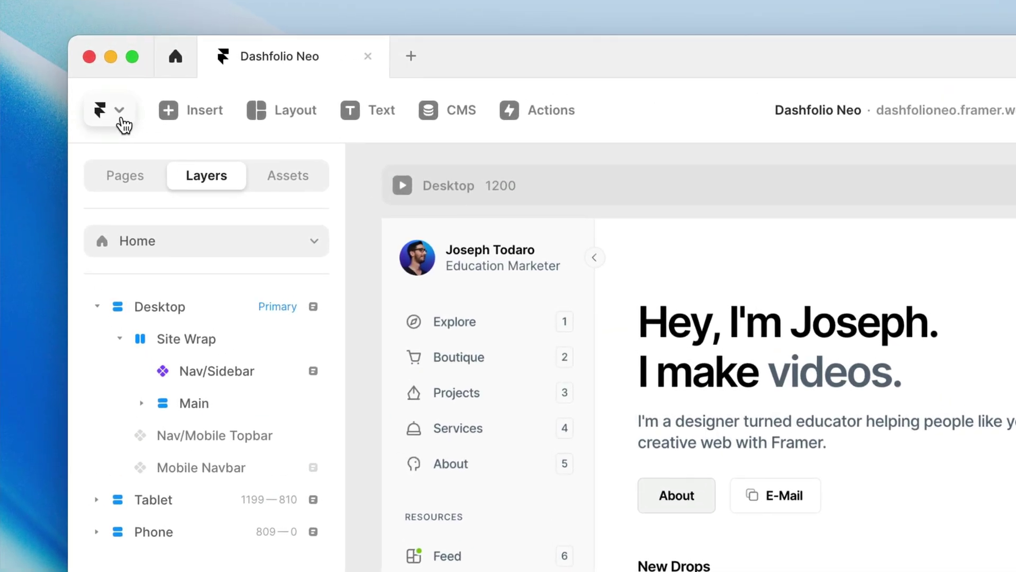
left_click(122, 118)
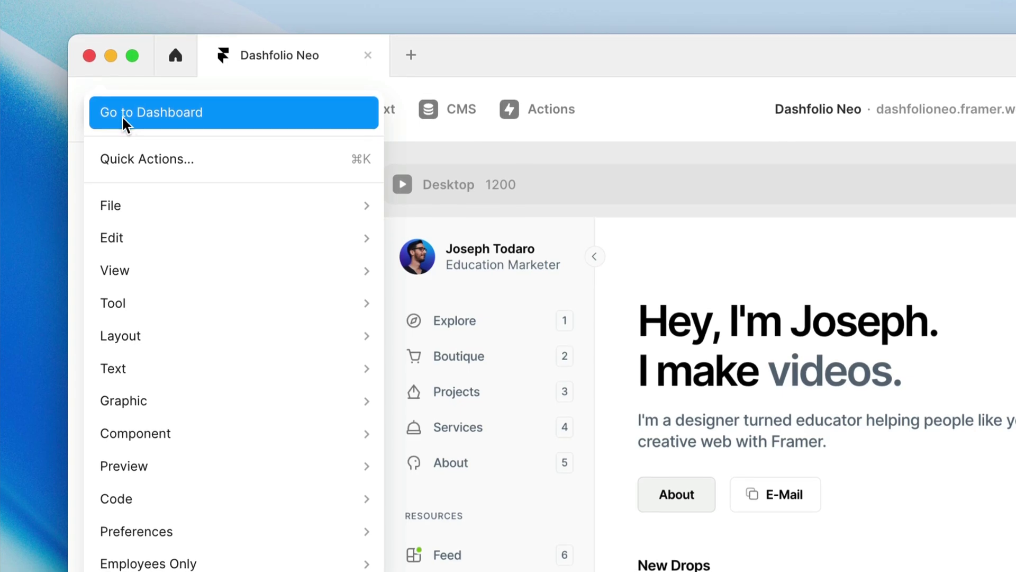
mouse_move(158, 239)
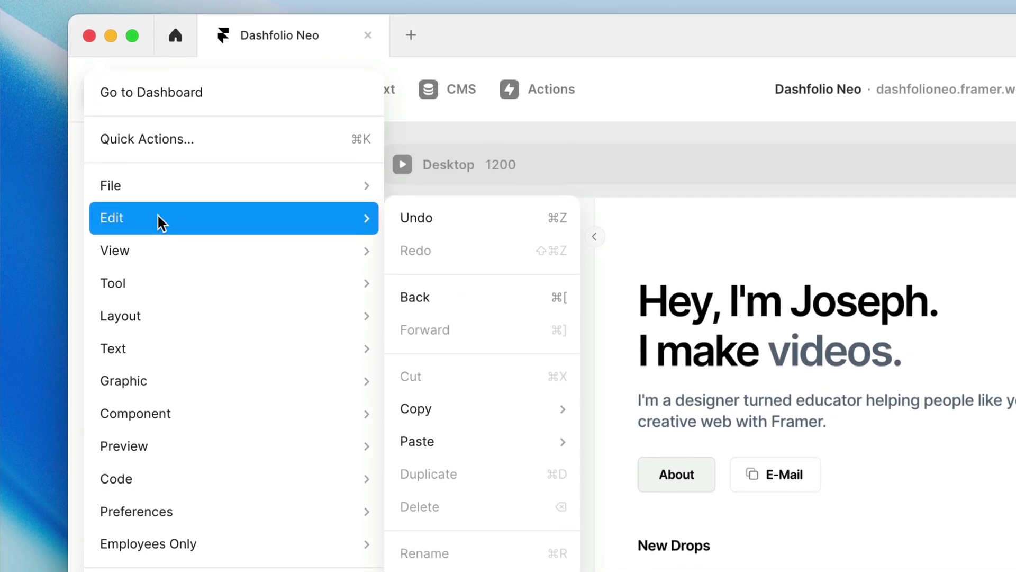
mouse_move(164, 280)
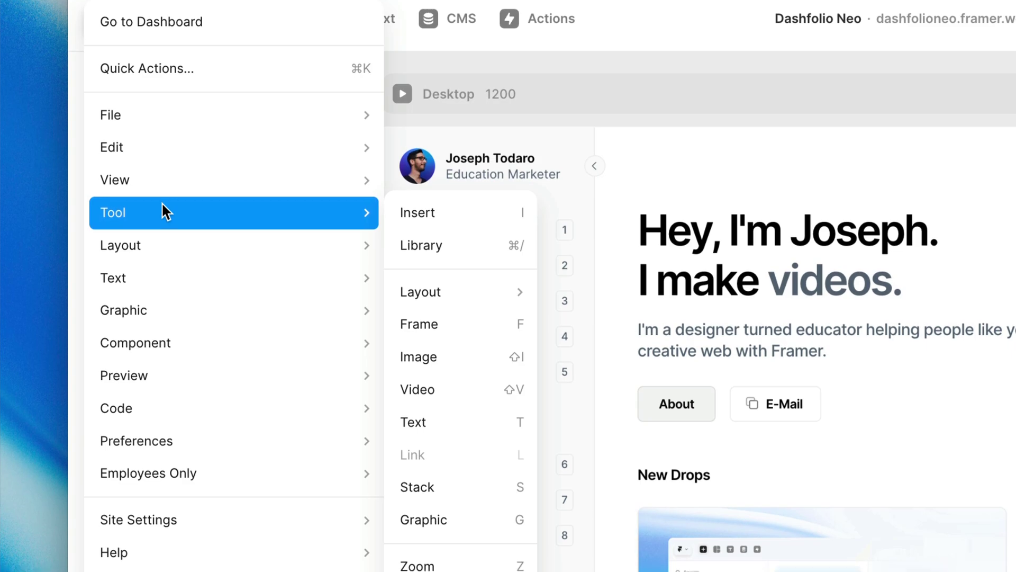
mouse_move(166, 243)
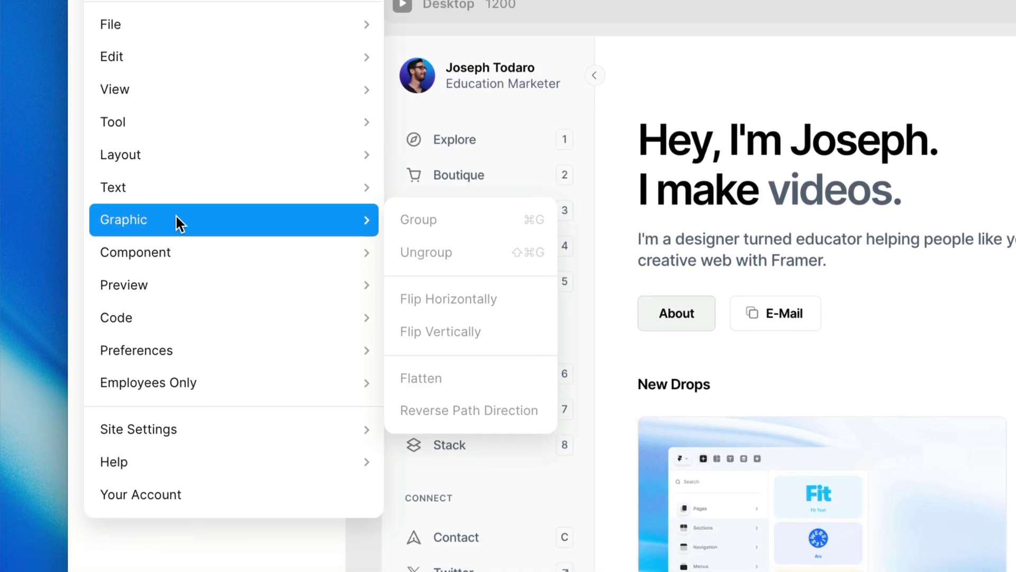
mouse_move(179, 280)
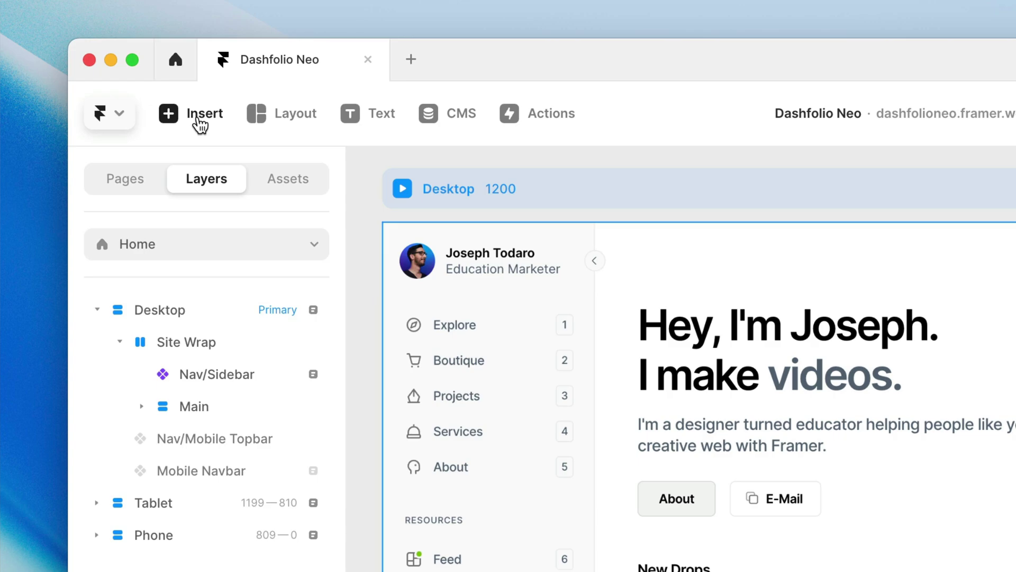
left_click(200, 123)
mouse_move(207, 294)
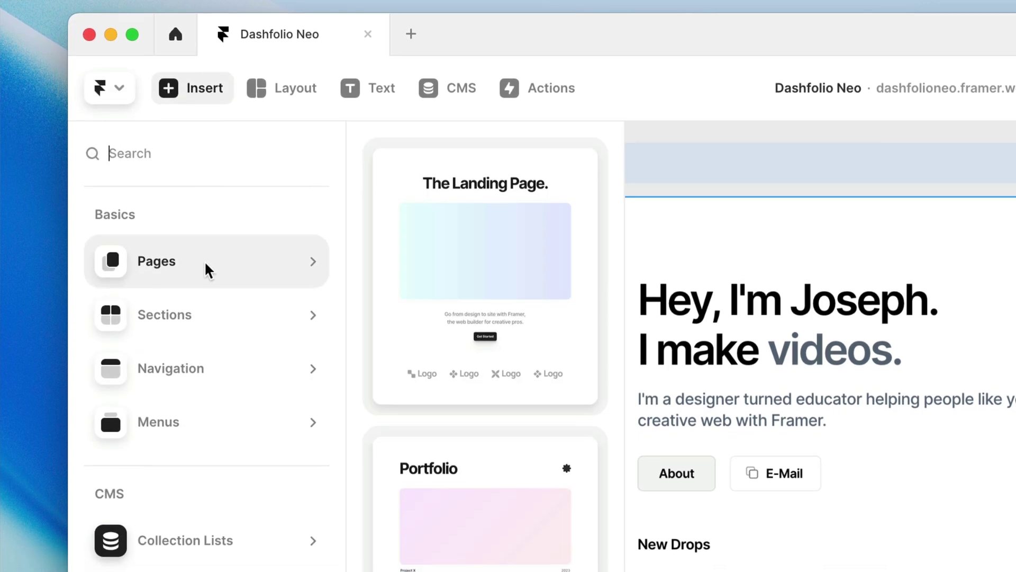
mouse_move(206, 316)
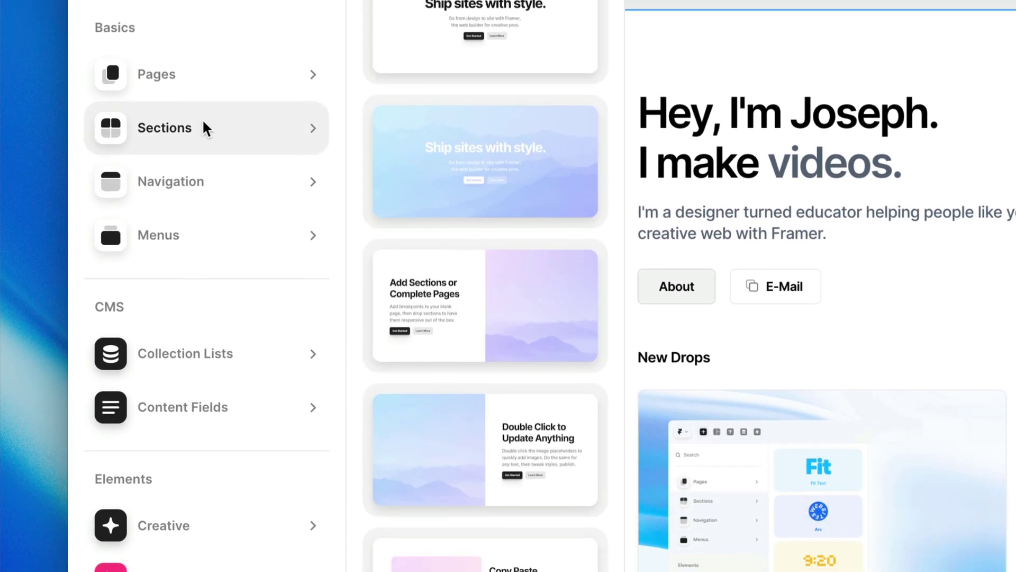
mouse_move(201, 525)
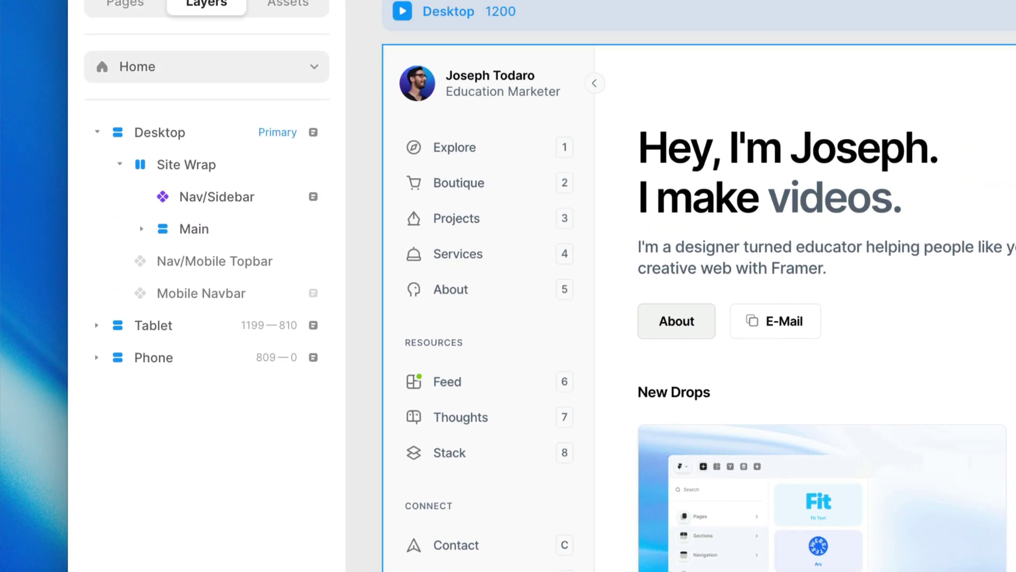
left_click(282, 106)
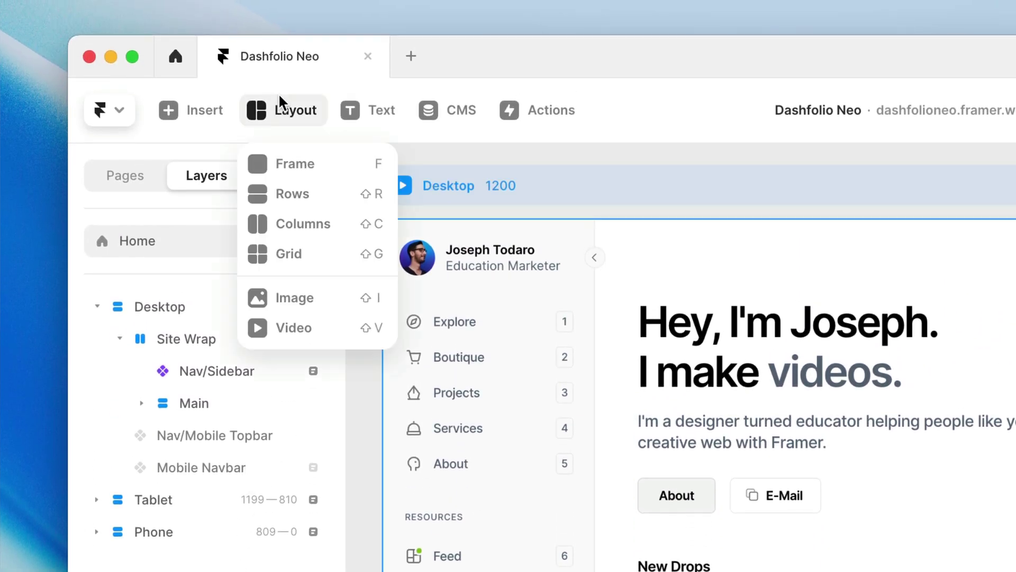
left_click(281, 101)
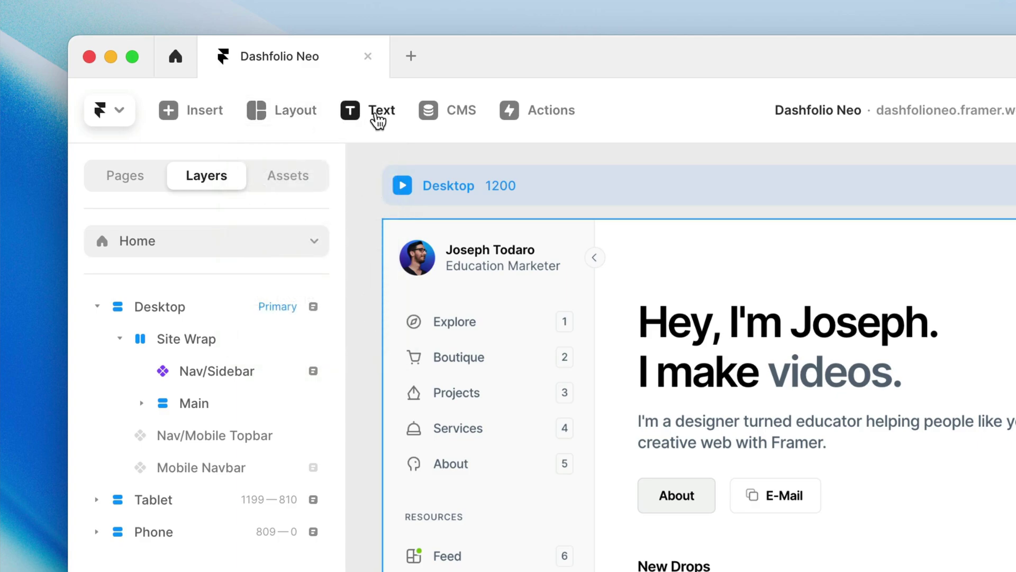
left_click(458, 113)
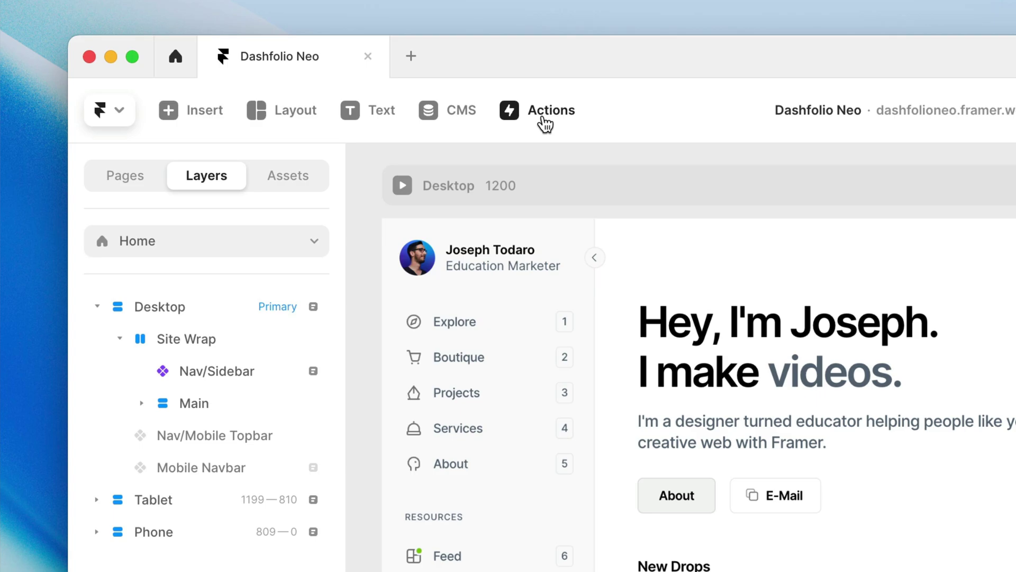
left_click(545, 123)
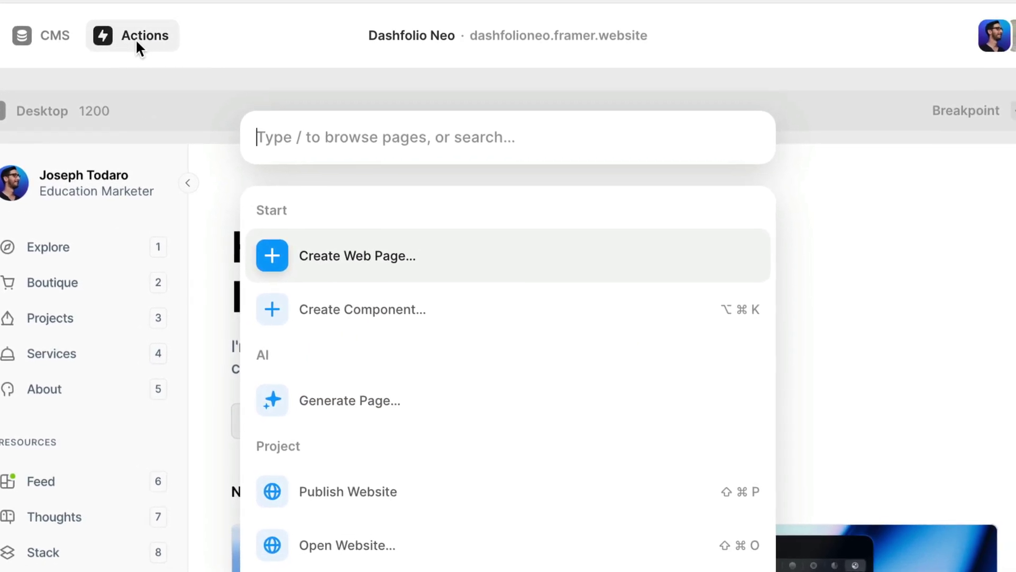
type("create")
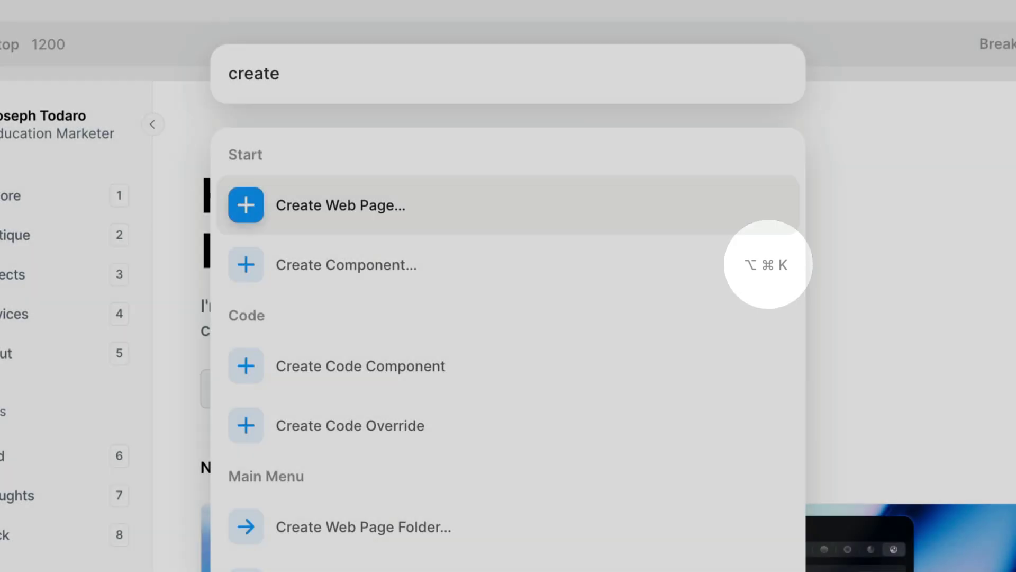
key("Escape")
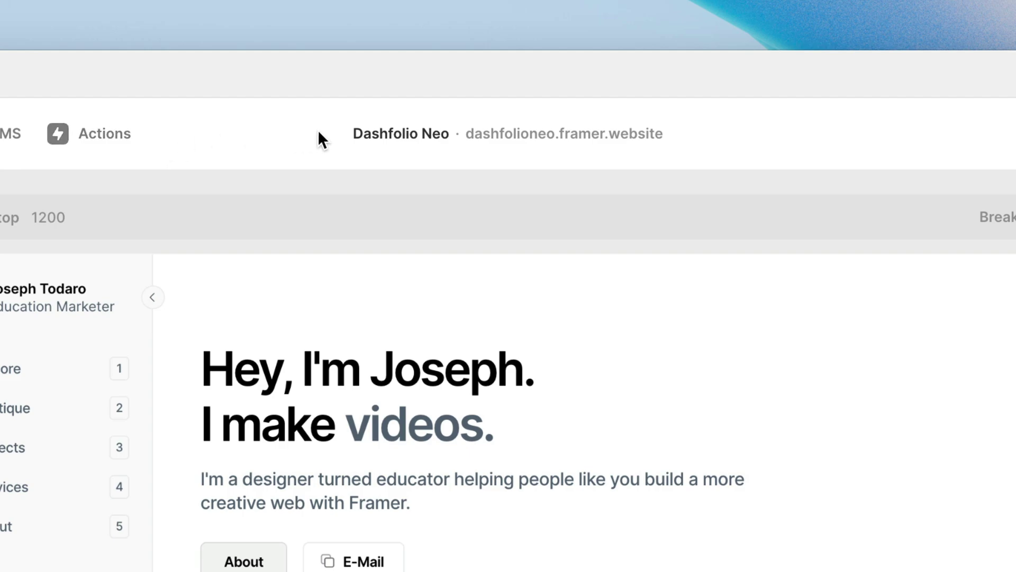
left_click(402, 138)
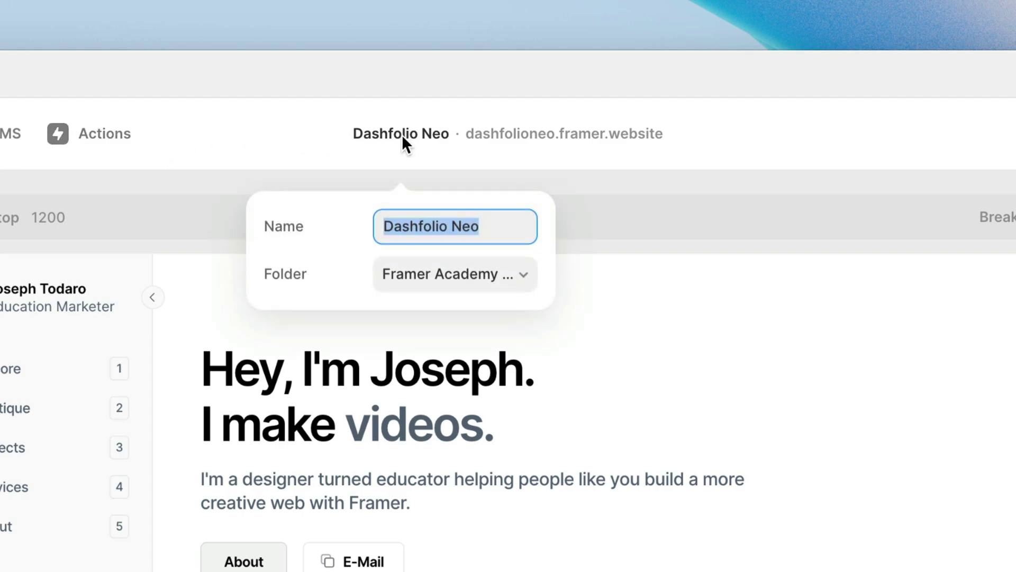
left_click(402, 136)
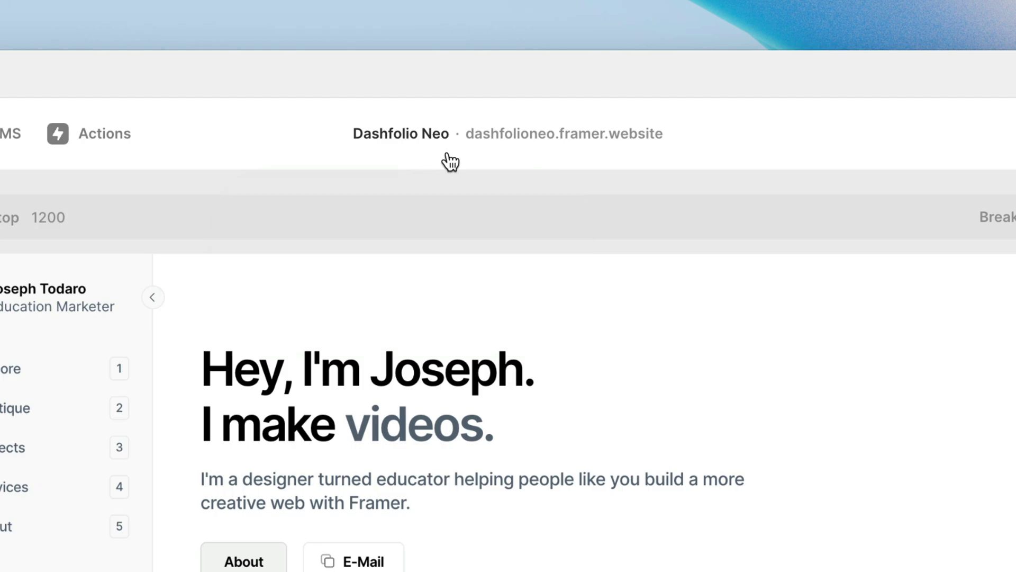
left_click(576, 143)
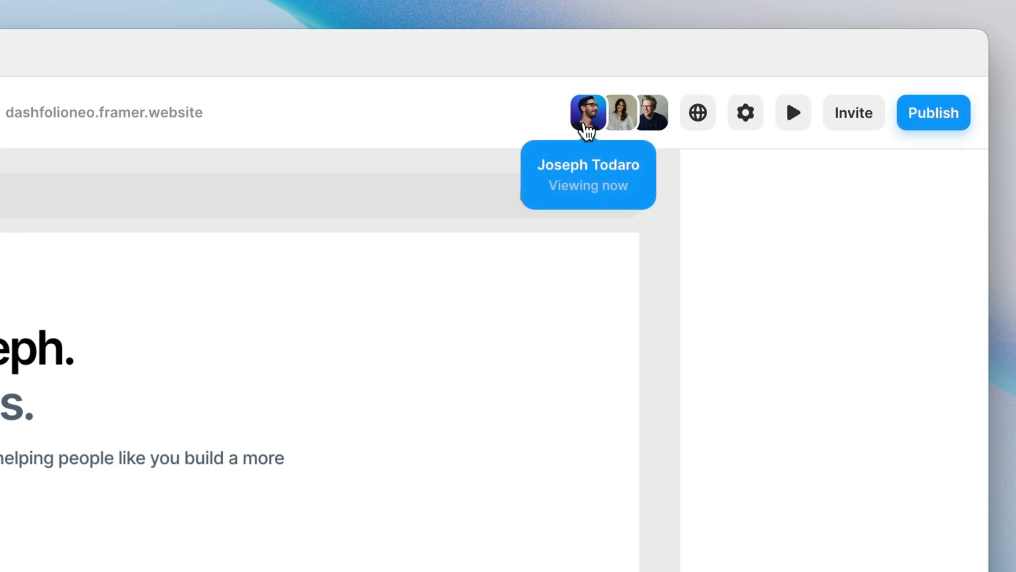
mouse_move(620, 130)
mouse_move(657, 126)
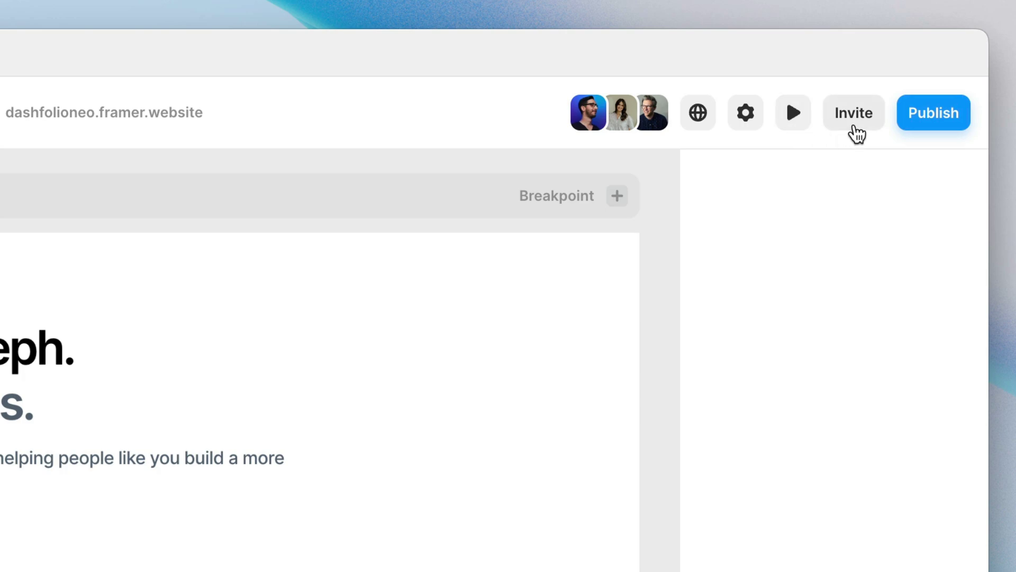
left_click(854, 125)
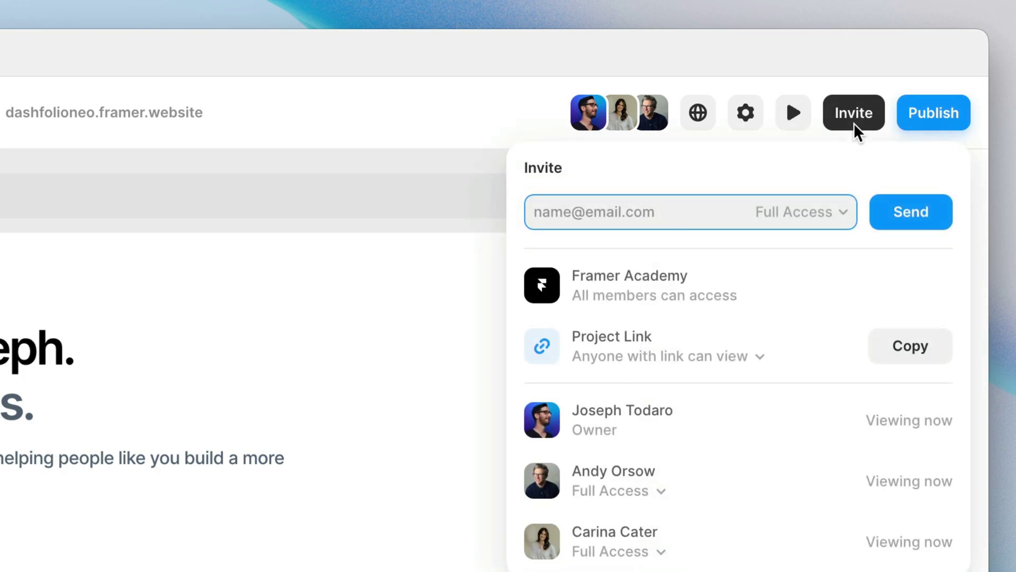
left_click(853, 124)
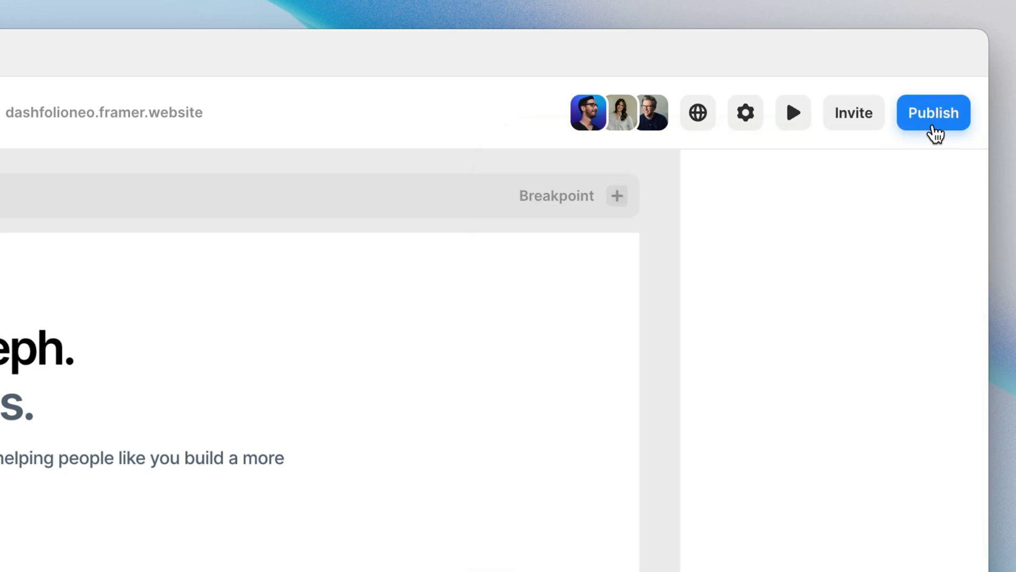
left_click(934, 128)
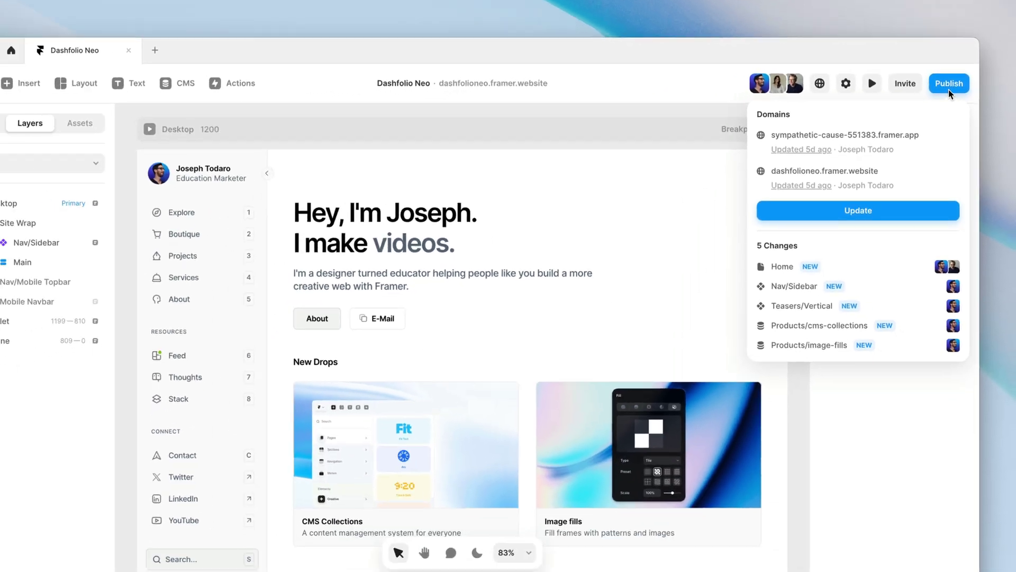
left_click(935, 111)
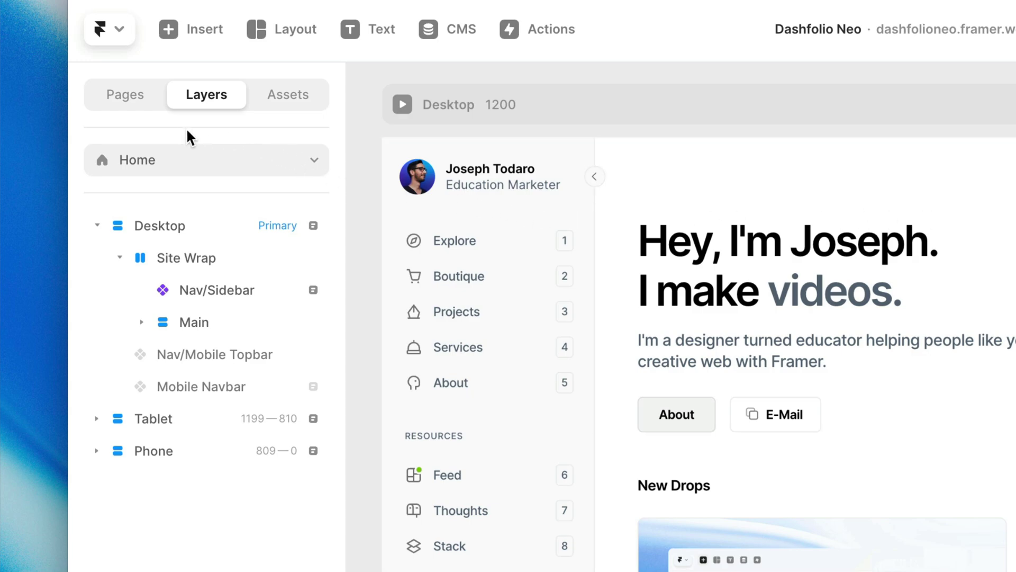
- Browse the Pages and Layers tabs, then scroll the Assets panel to its color styles and code files
left_click(141, 106)
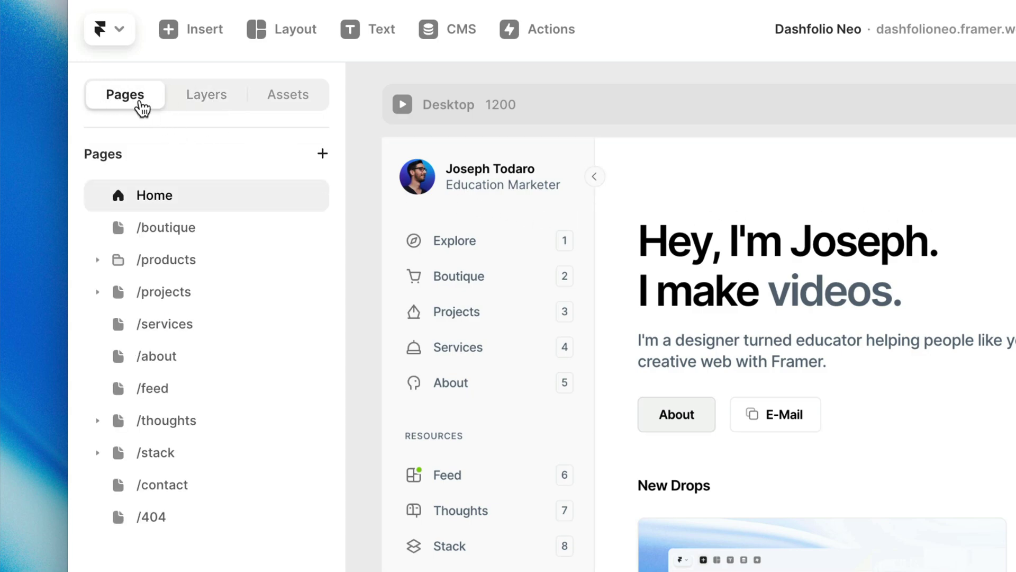
left_click(208, 112)
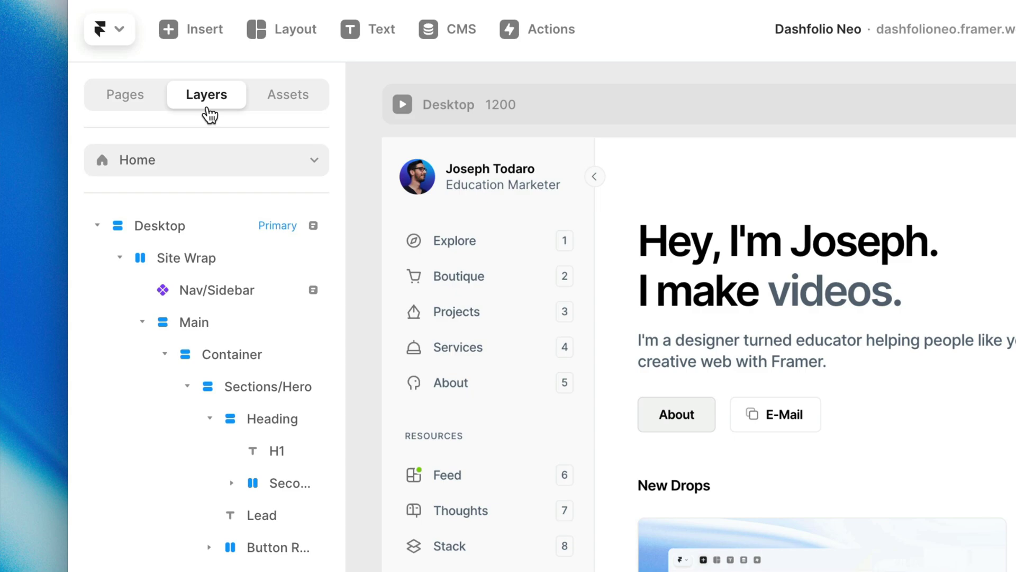
left_click(286, 106)
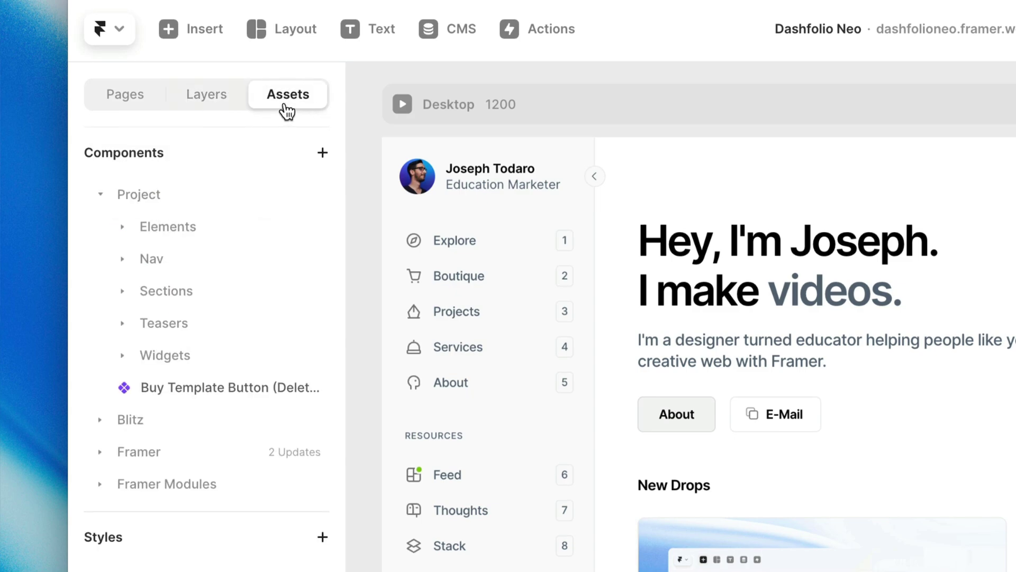
scroll(278, 159, "down", 10)
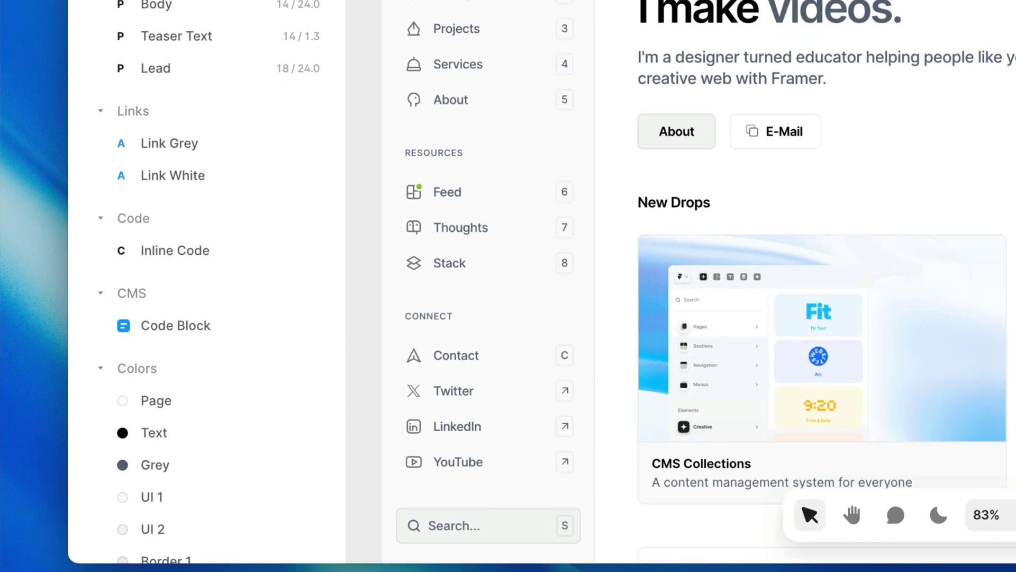
scroll(207, 265, "down", 10)
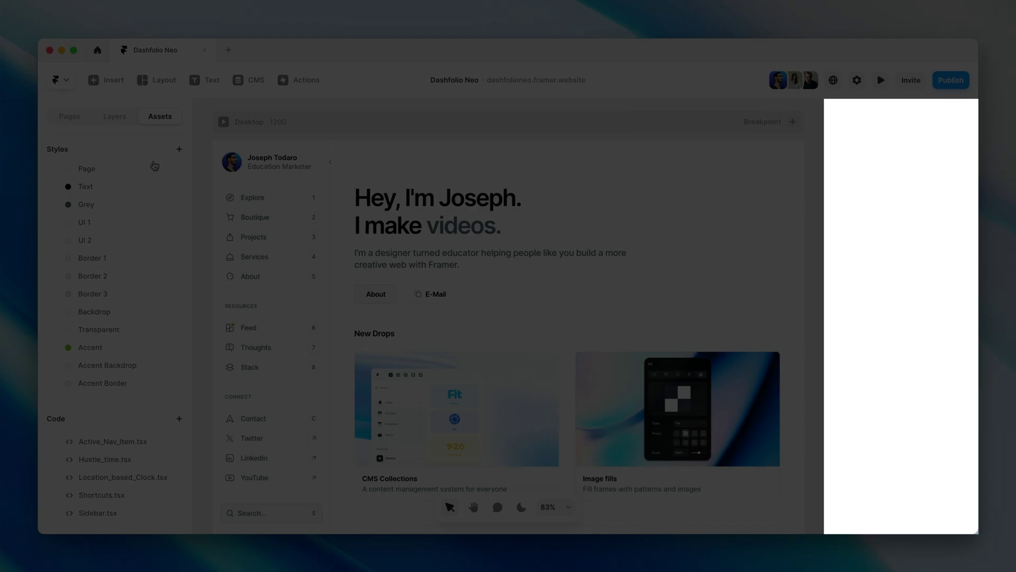
- Select the Desktop breakpoint and the 'Hey, I'm Joseph.' heading to inspect its Text properties, then deselect
left_click(309, 127)
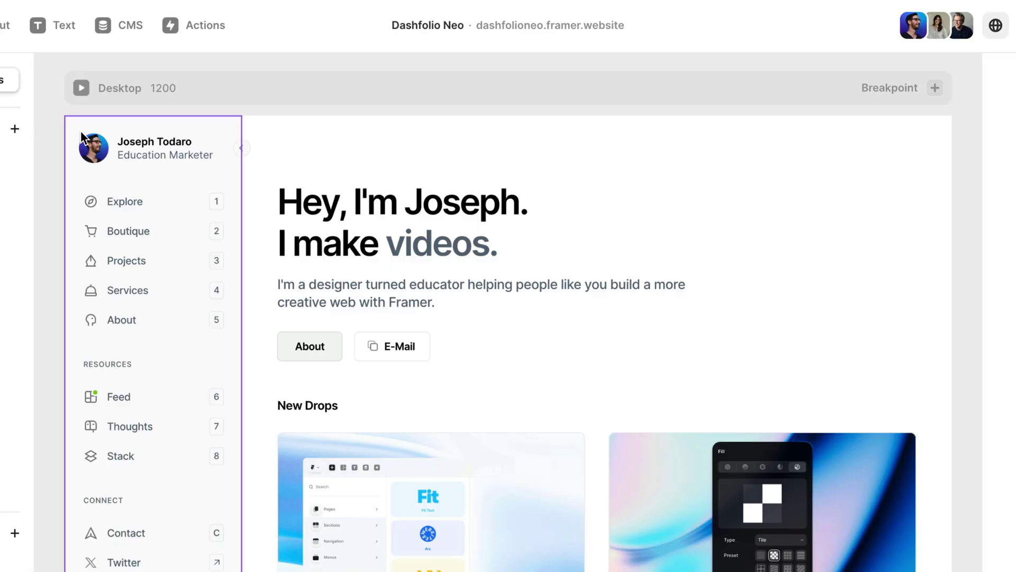
left_click(202, 90)
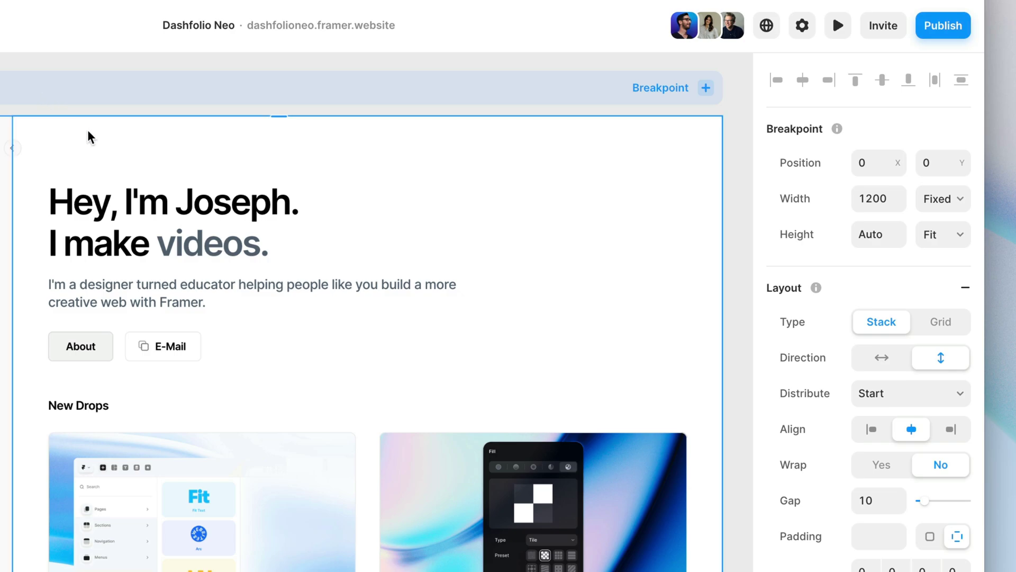
left_click(143, 199)
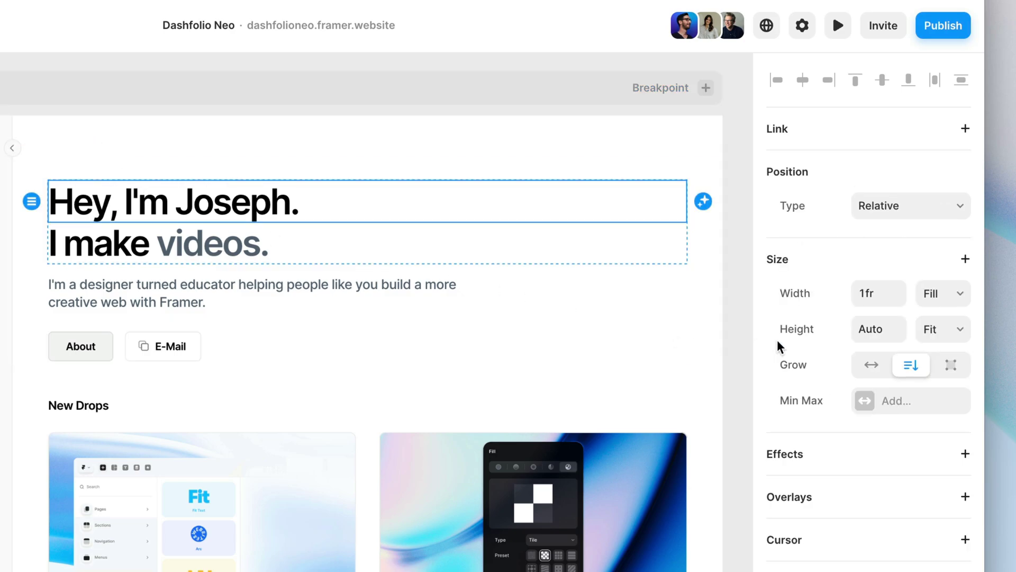
scroll(777, 338, "down", 13)
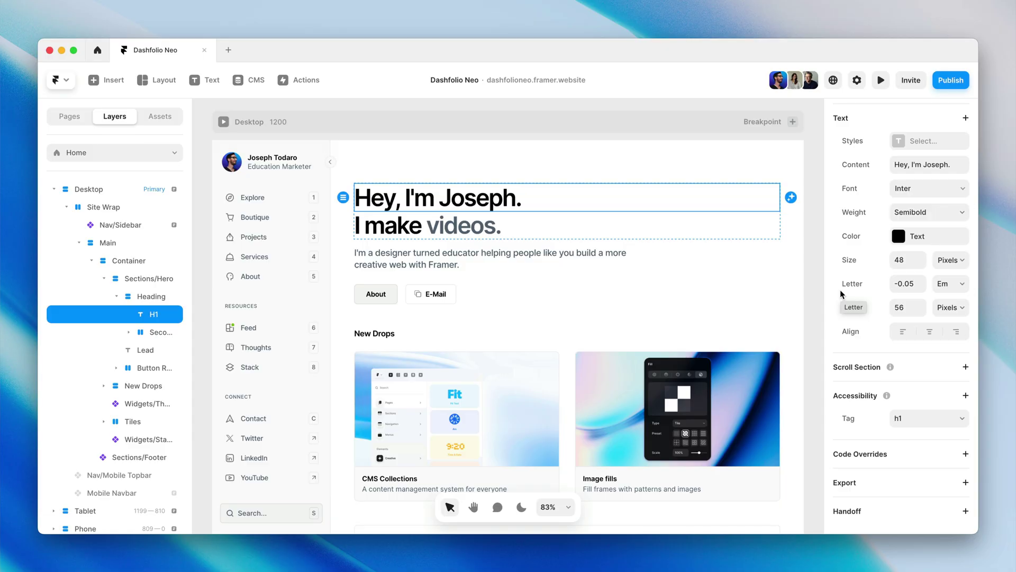
left_click(815, 268)
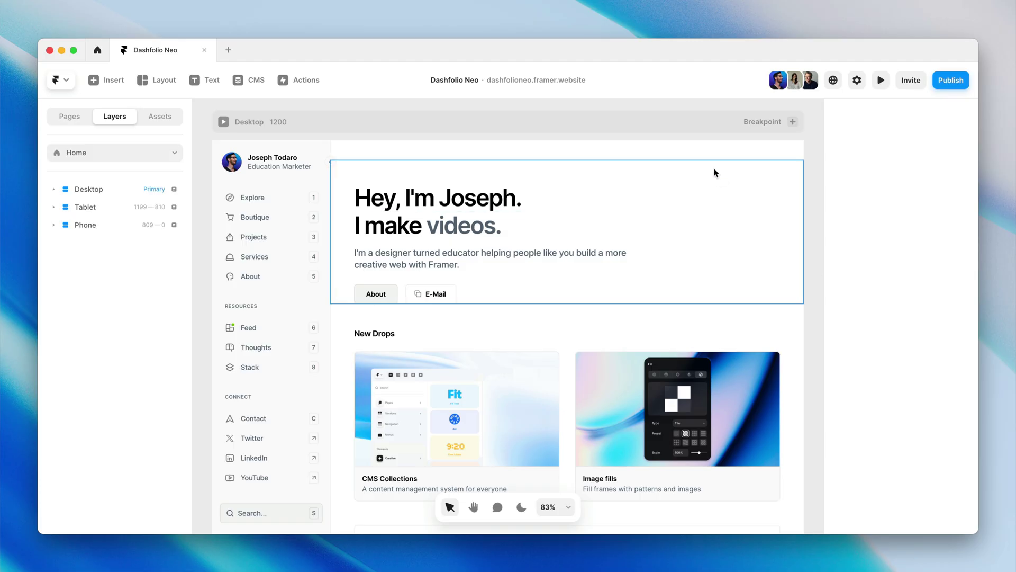
- Select the Desktop frame and pan the canvas with the Hand tool
left_click(672, 126)
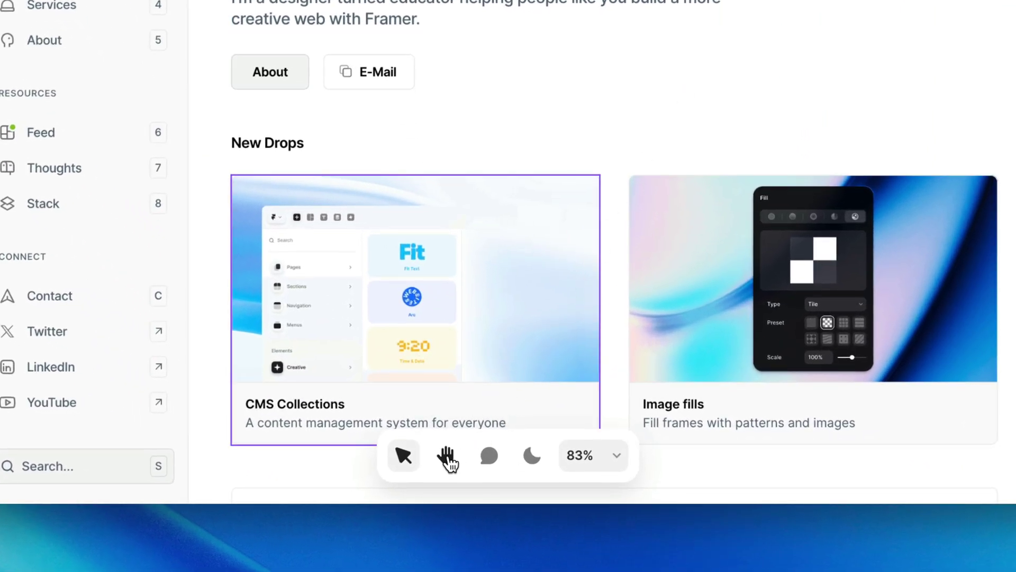
left_click(448, 461)
left_click_drag(491, 320, 494, 287)
- Show the page's comments, toggle dark mode on and off, and zoom the canvas to 100%
left_click(489, 455)
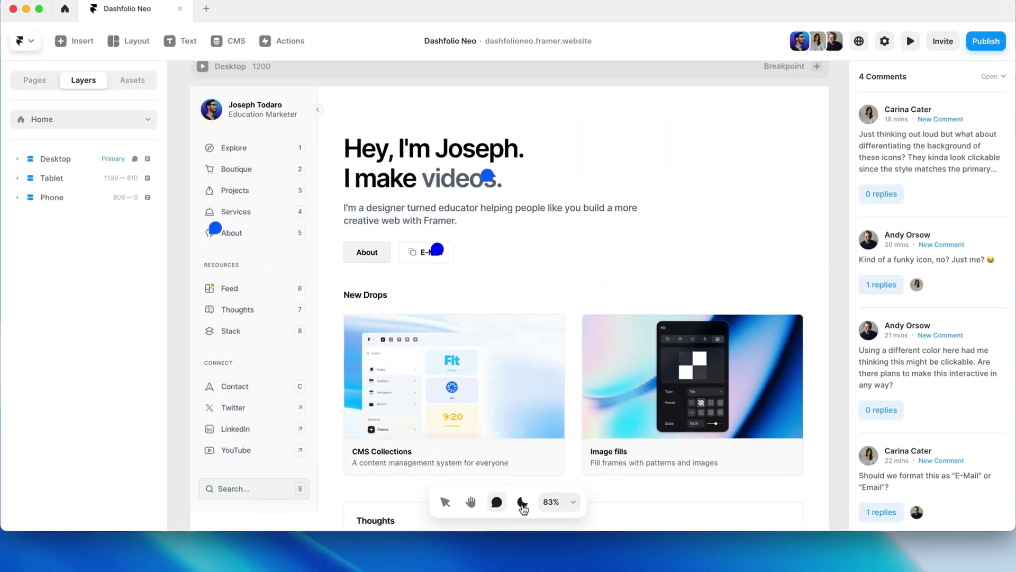
left_click(532, 457)
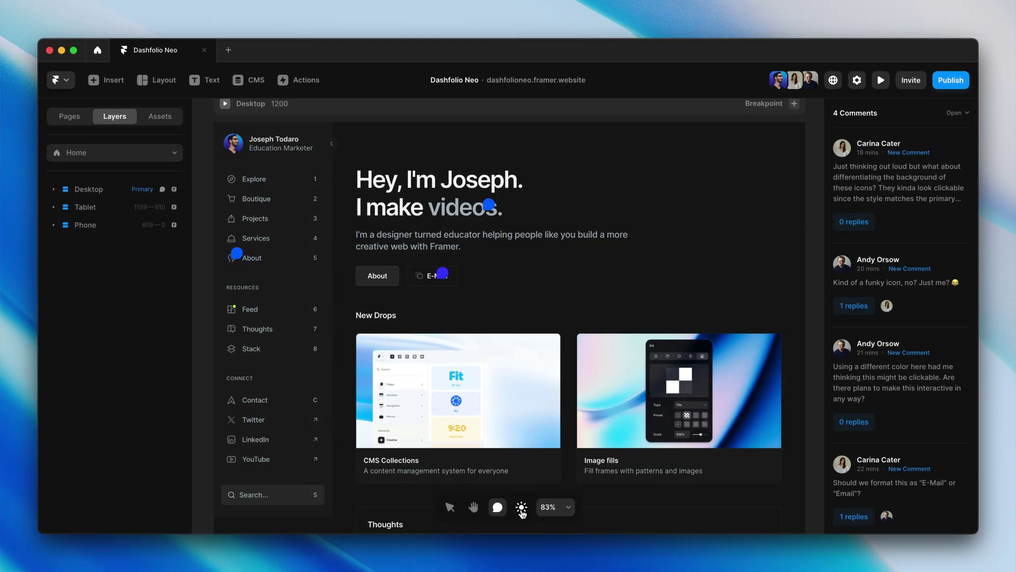
left_click(522, 508)
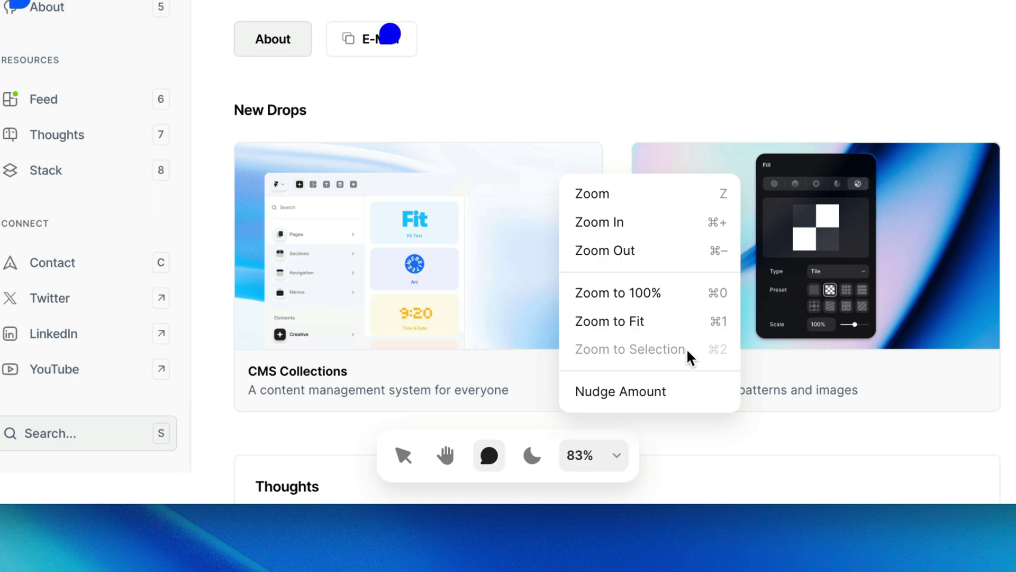
left_click(688, 297)
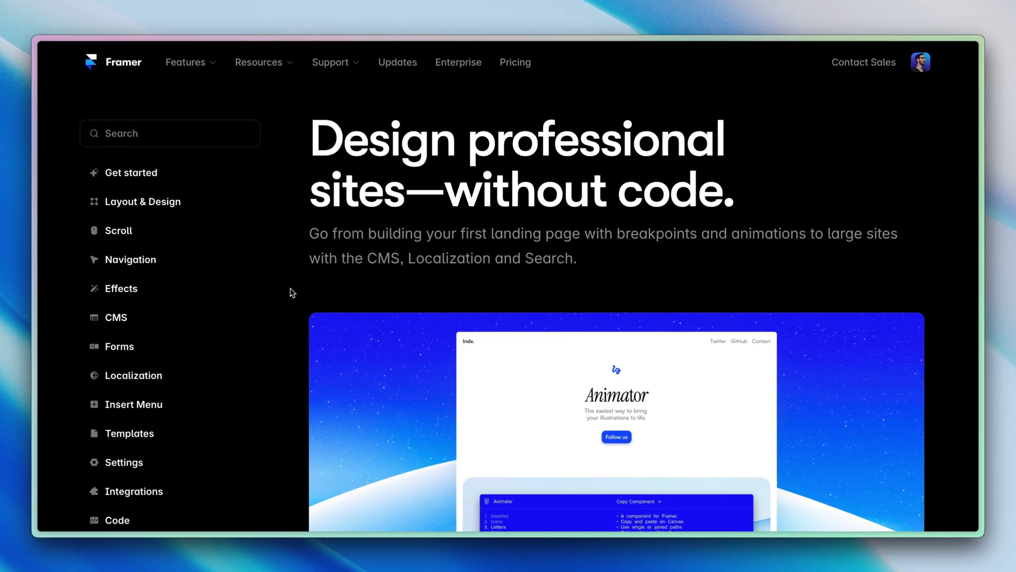
- Scroll the Framer Academy page and open the Forms lessons
scroll(291, 292, "down", 2)
scroll(289, 291, "down", 5)
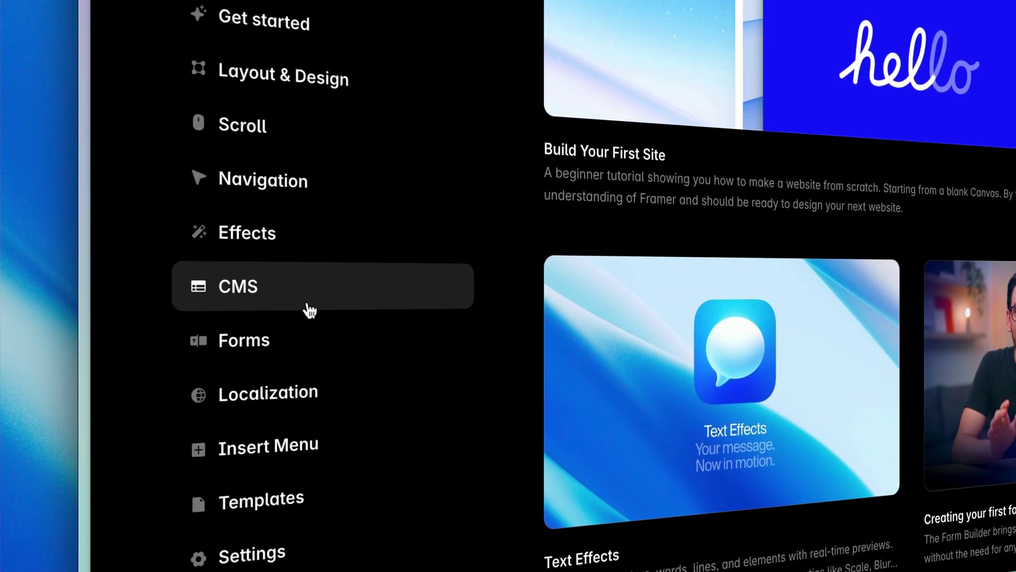
left_click(310, 371)
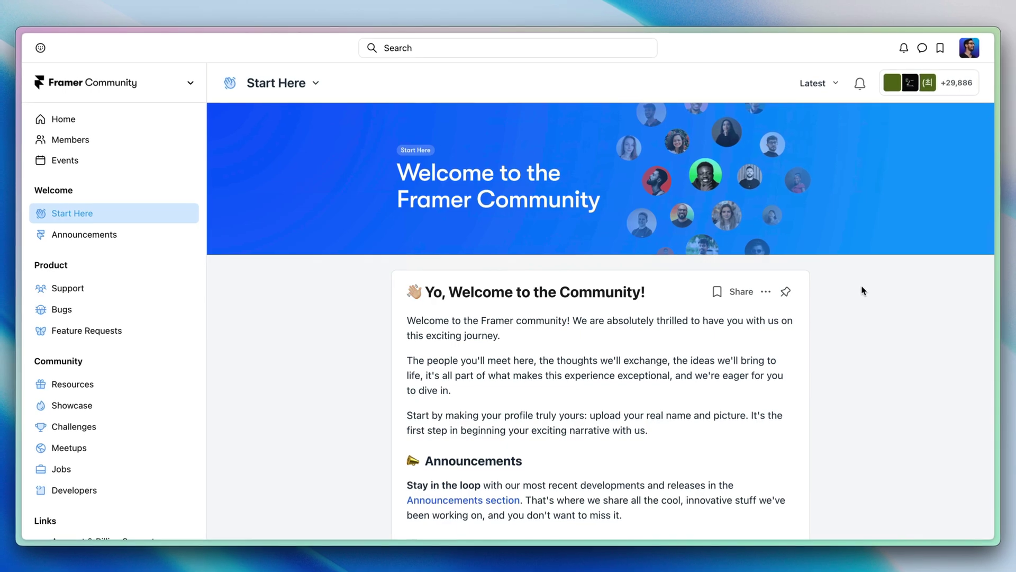
scroll(863, 290, "down", 7)
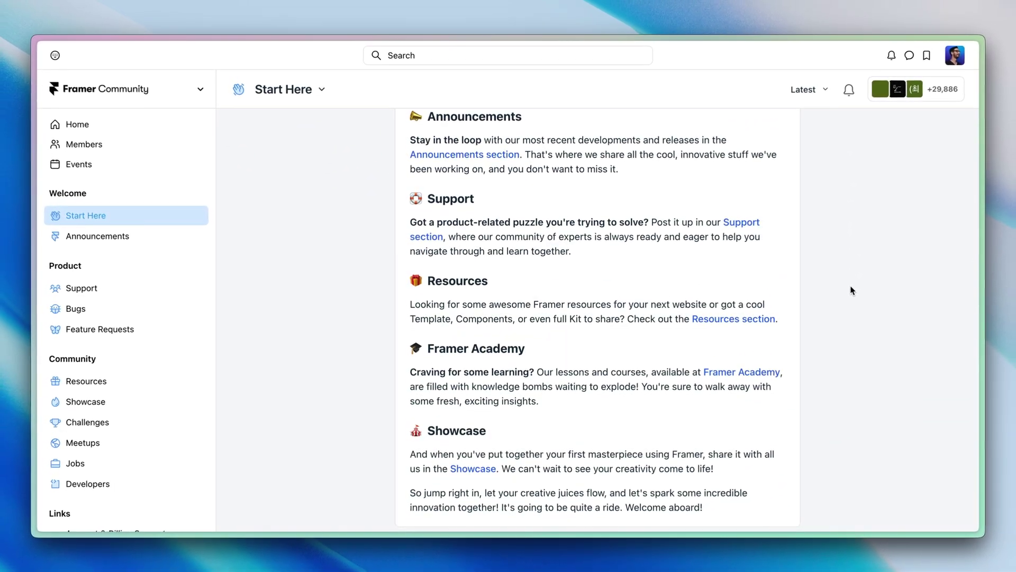